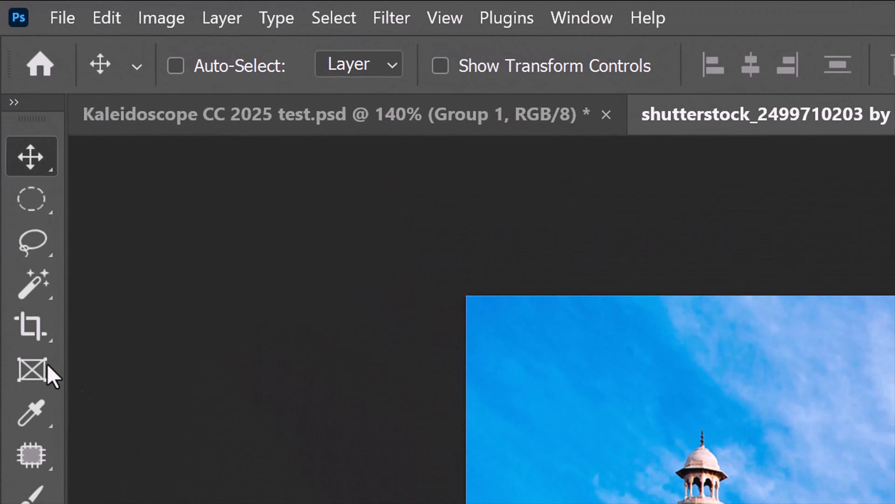
# Activate the Crop tool and clear its preset width, height and resolution values.
pyautogui.click(14, 106)
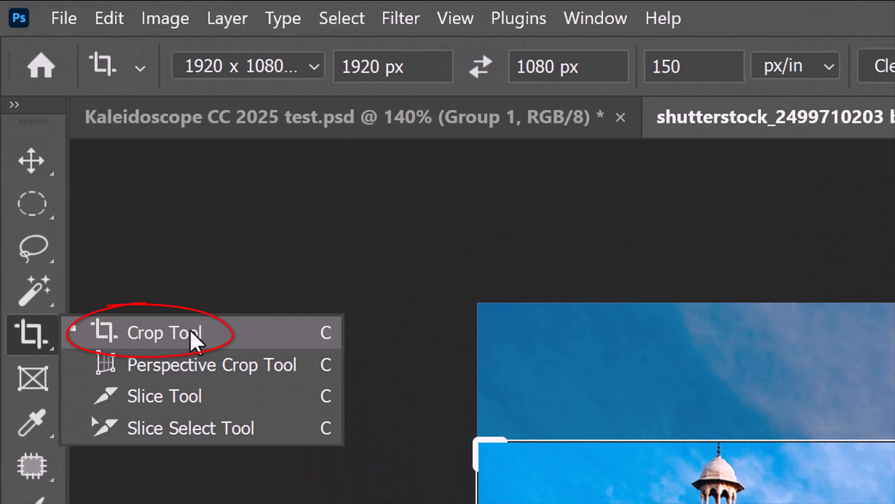
pyautogui.click(192, 339)
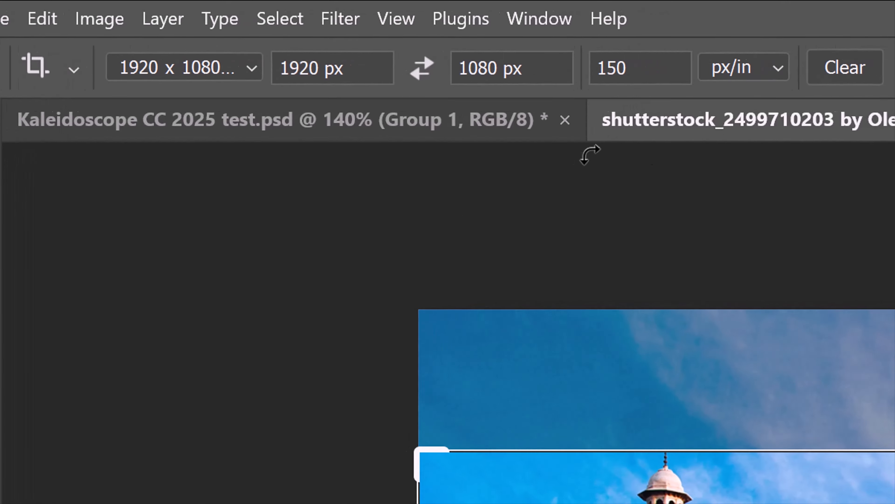
pyautogui.click(802, 66)
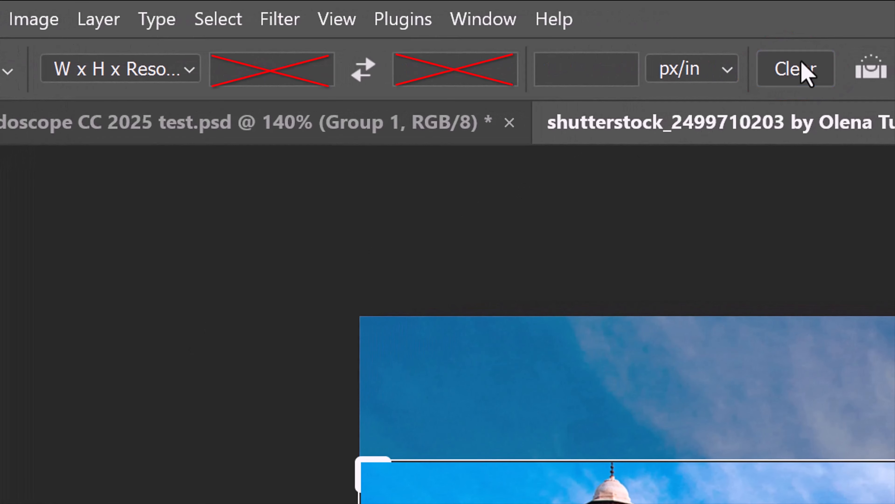
# Set the crop width and height to 1000 px each and the resolution to 150 px/in.
pyautogui.click(226, 72)
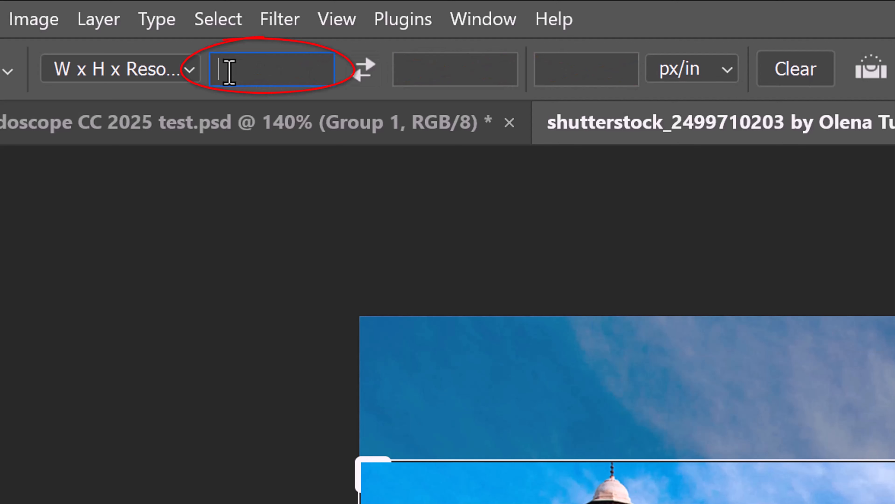
pyautogui.write('1000')
pyautogui.press('Return')
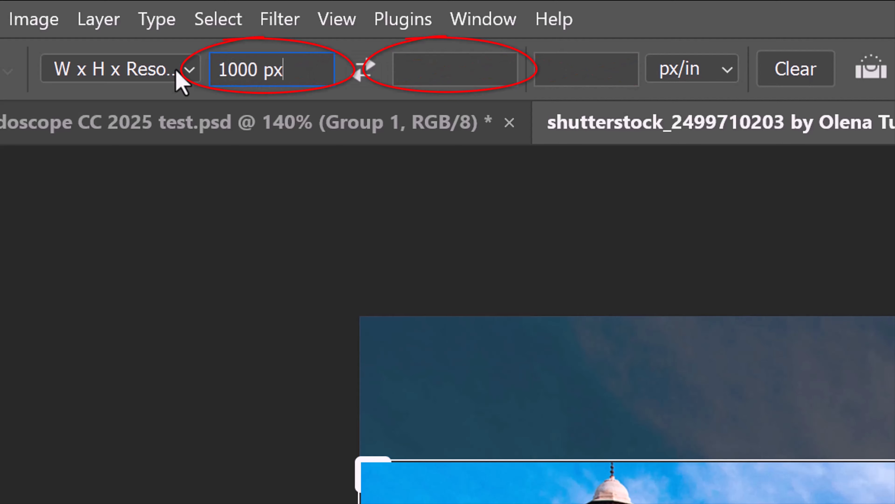
pyautogui.click(458, 68)
pyautogui.write('1000')
pyautogui.press('Return')
pyautogui.click(566, 67)
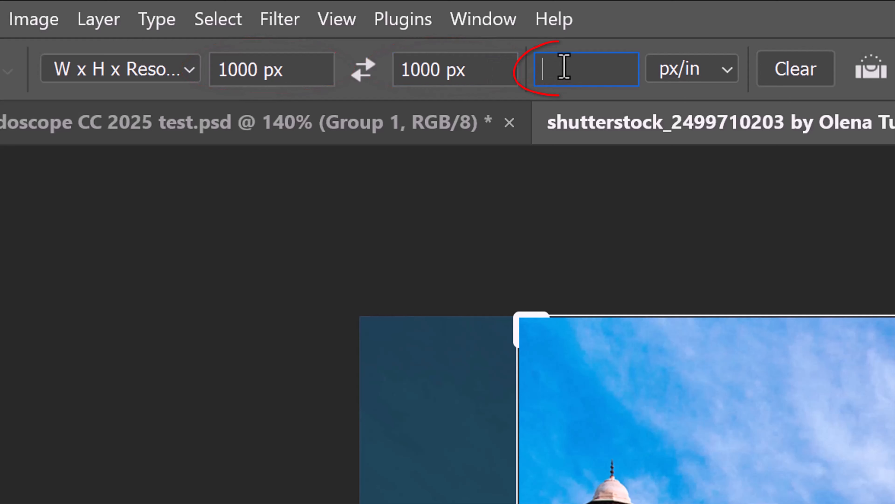
pyautogui.write('150')
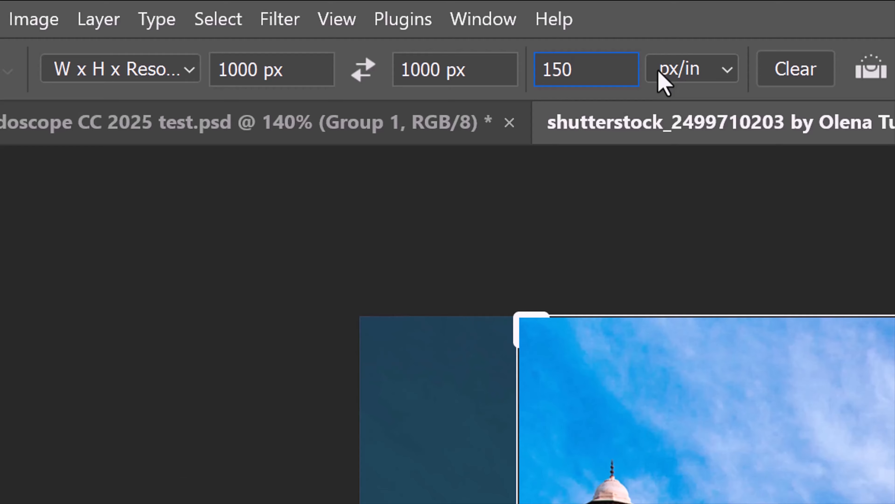
# Crop the Taj Mahal photo to the square centred on the building and fit the result on screen.
pyautogui.moveTo(532, 96)
pyautogui.mouseDown()
pyautogui.moveTo(474, 131)
pyautogui.moveTo(508, 112)
pyautogui.moveTo(540, 110)
pyautogui.mouseUp()
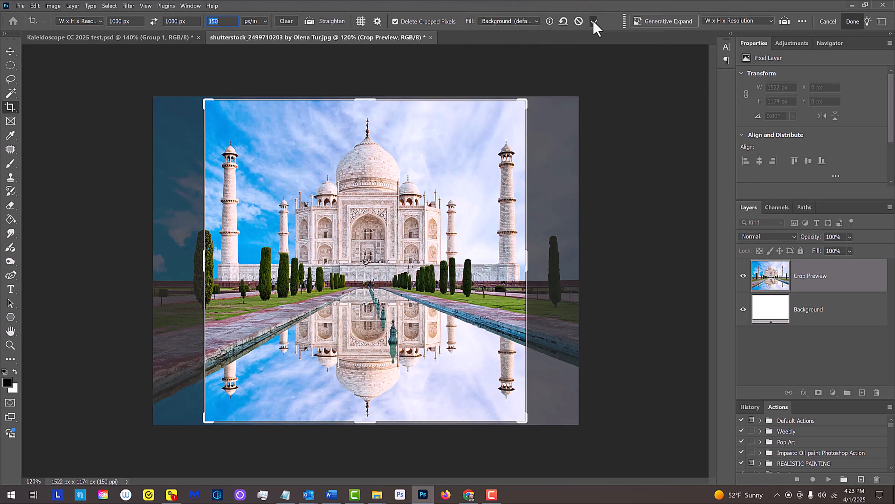
pyautogui.press('Return')
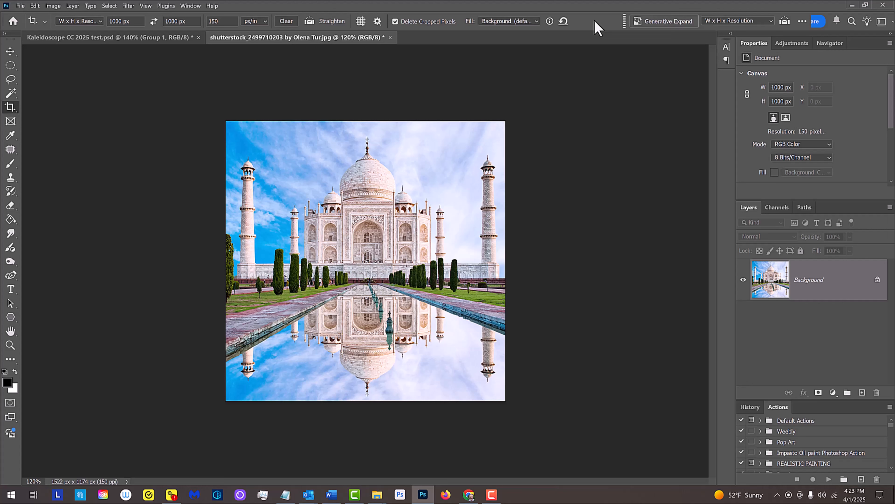
pyautogui.hotkey('ctrl', '0')
pyautogui.hotkey('ctrl', '+')
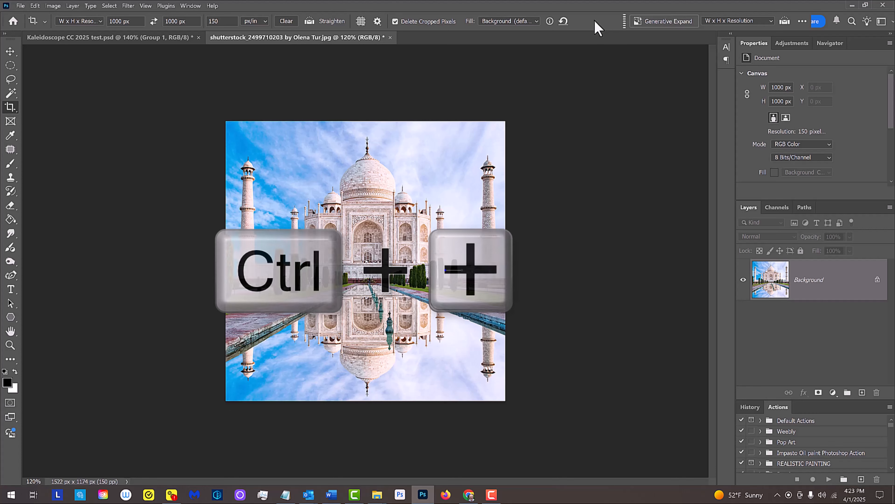
pyautogui.hotkey('ctrl', '+')
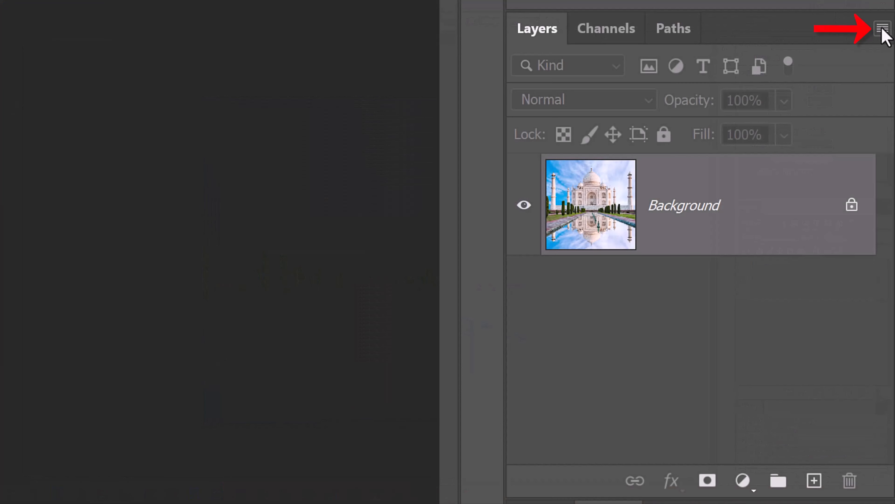
# Convert the Background layer to a smart object and set its blend mode to Multiply.
pyautogui.click(883, 28)
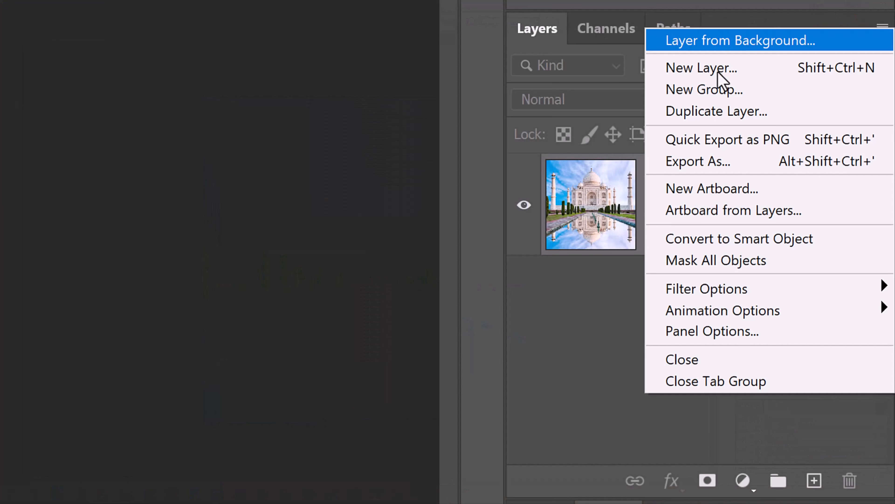
pyautogui.click(729, 239)
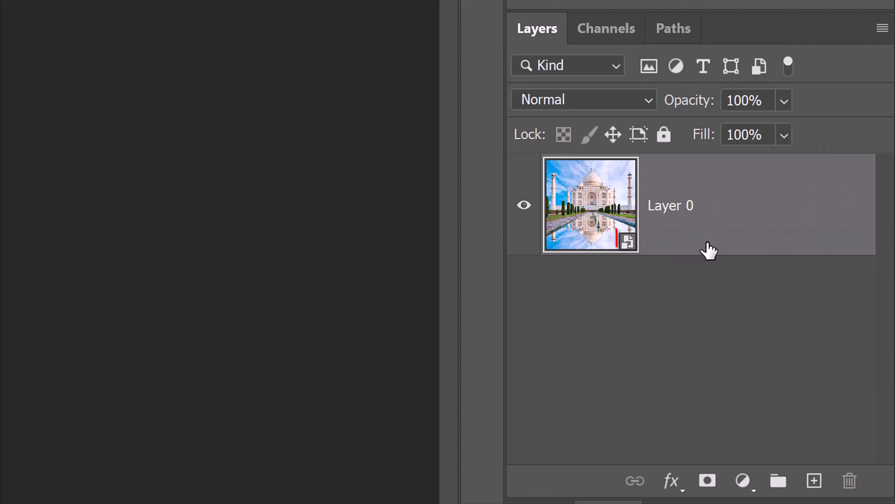
pyautogui.click(647, 101)
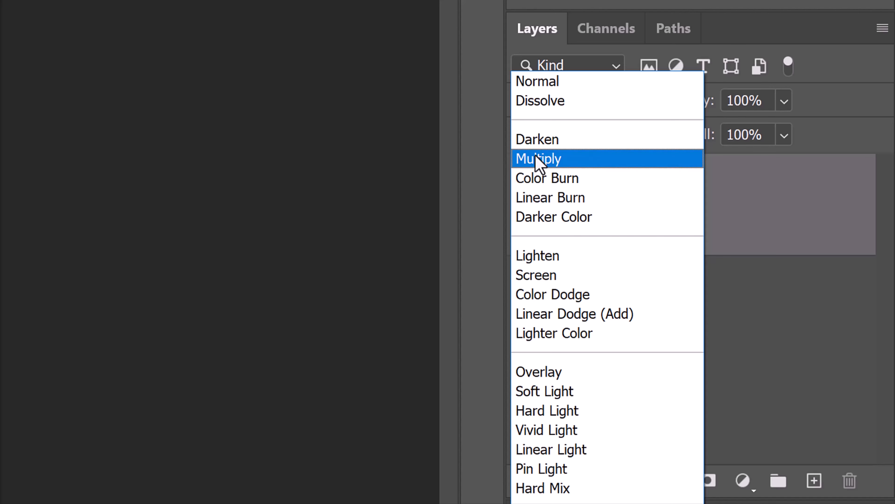
pyautogui.click(536, 160)
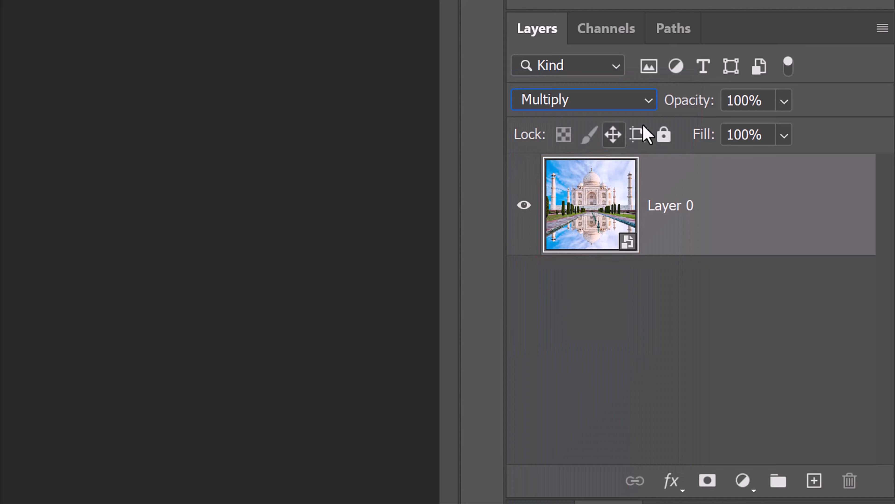
# Set the layer thumbnails to the medium size, keeping their contents as Entire Document.
pyautogui.click(882, 30)
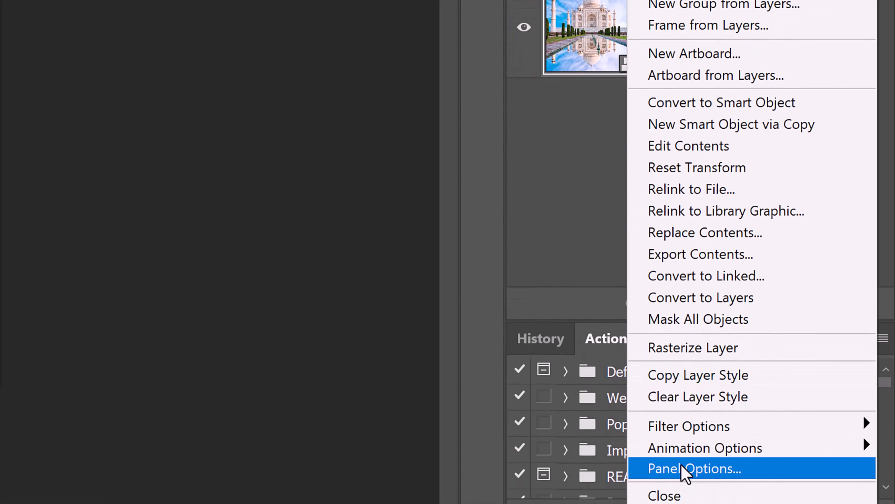
pyautogui.click(683, 467)
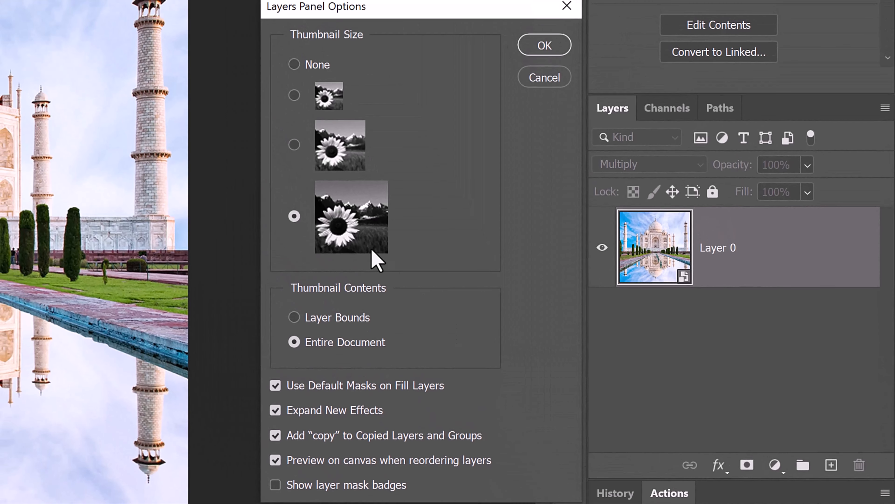
pyautogui.click(275, 115)
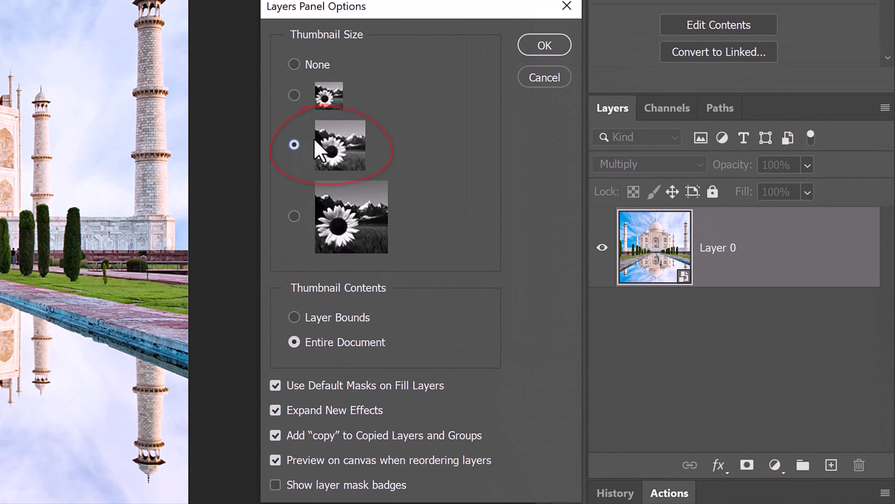
pyautogui.click(537, 47)
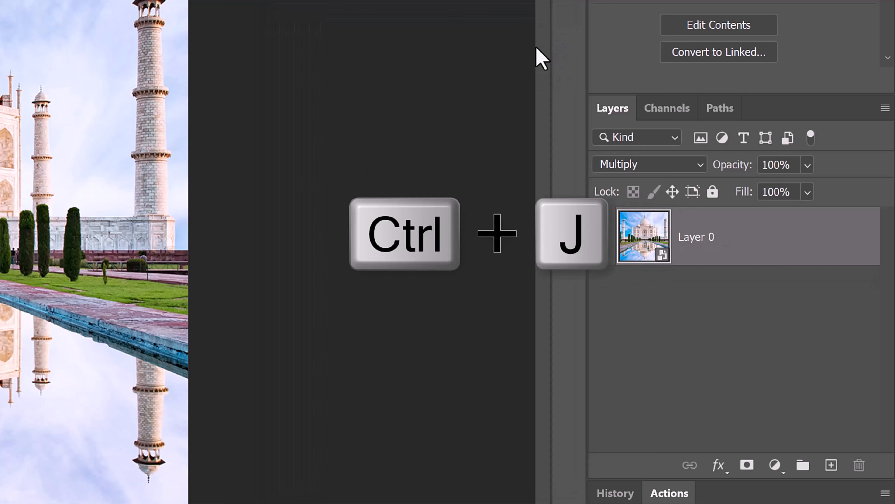
# Duplicate Layer 0 and rotate the copy 90° clockwise.
pyautogui.hotkey('ctrl', 'j')
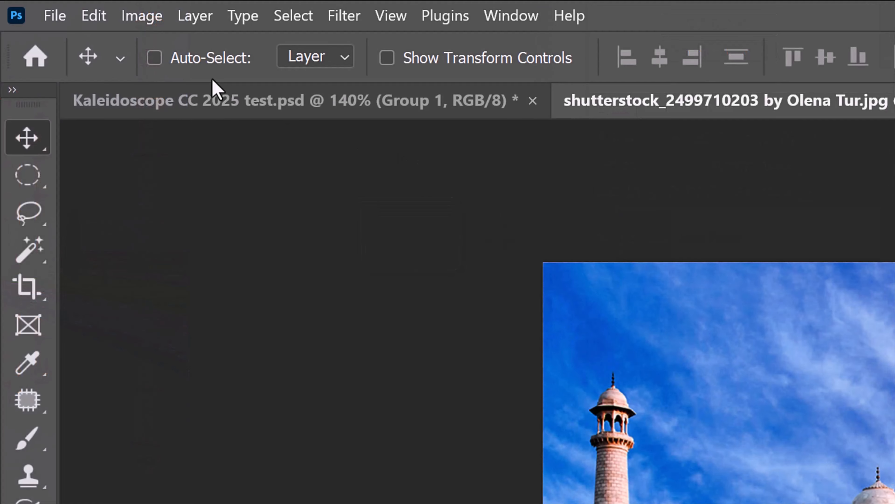
pyautogui.click(92, 16)
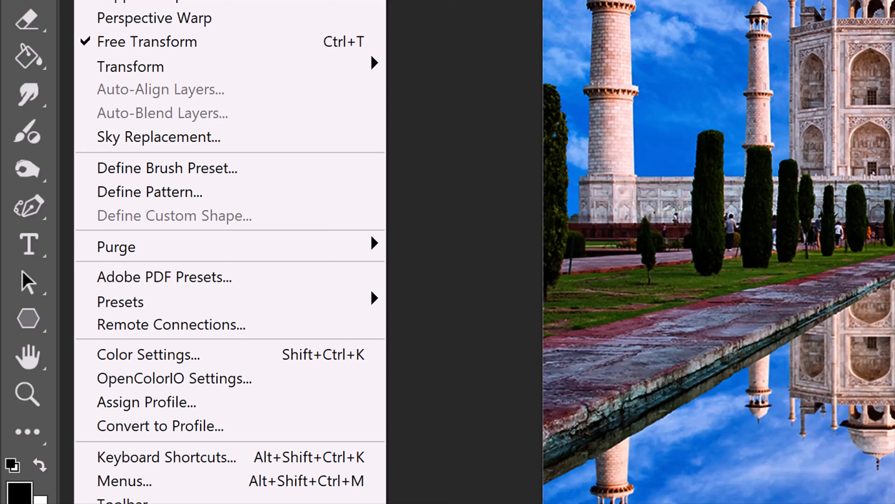
pyautogui.moveTo(126, 68)
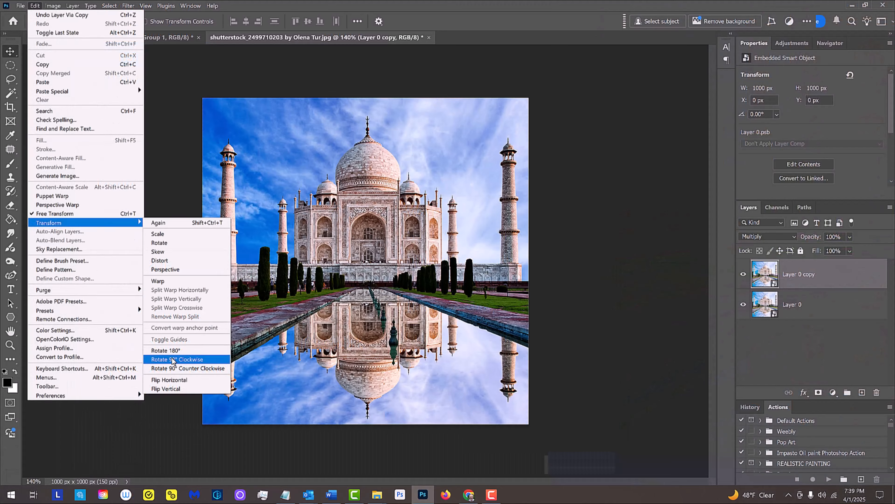
pyautogui.click(464, 422)
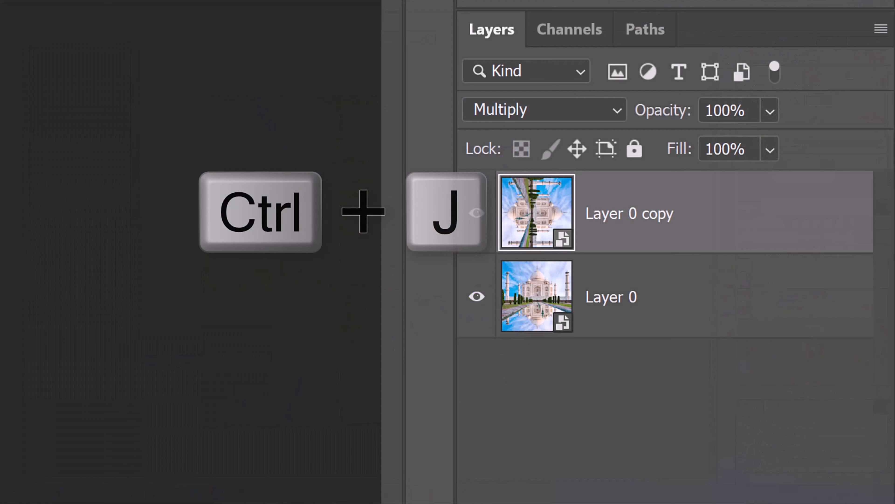
# Duplicate the rotated Layer 0 copy and rotate the new duplicate another 90° clockwise.
pyautogui.hotkey('ctrl', 'j')
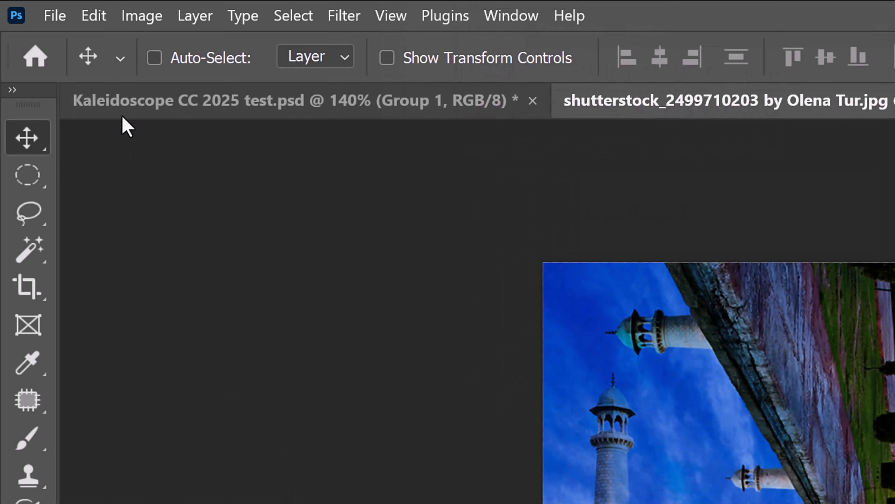
pyautogui.click(91, 16)
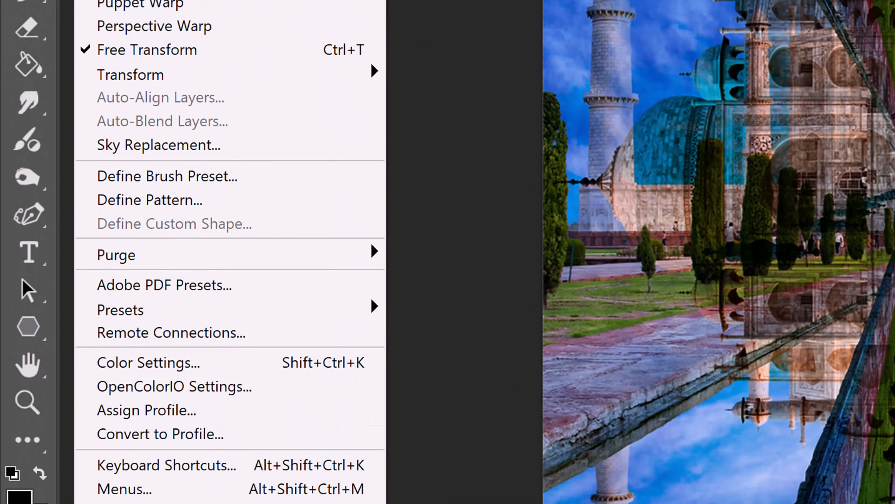
pyautogui.moveTo(146, 78)
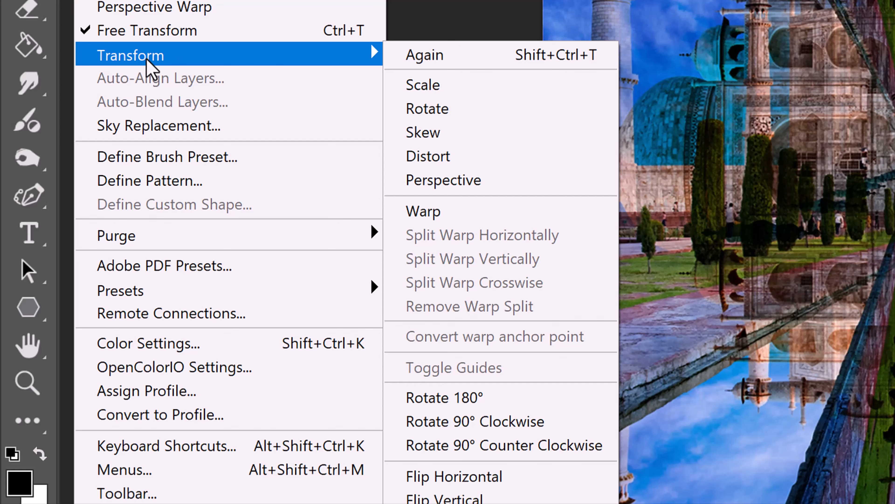
pyautogui.click(481, 425)
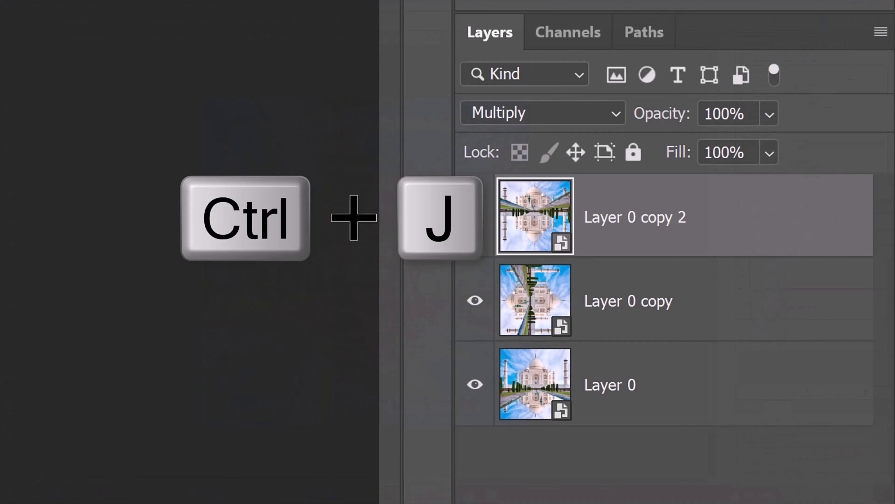
# Duplicate Layer 0 copy 2 and rotate this third copy a further 90° clockwise.
pyautogui.hotkey('ctrl', 'j')
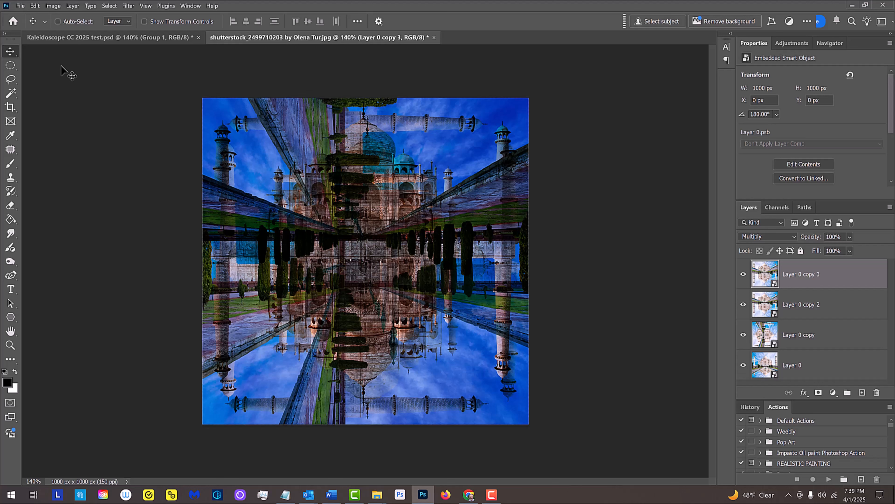
pyautogui.click(35, 5)
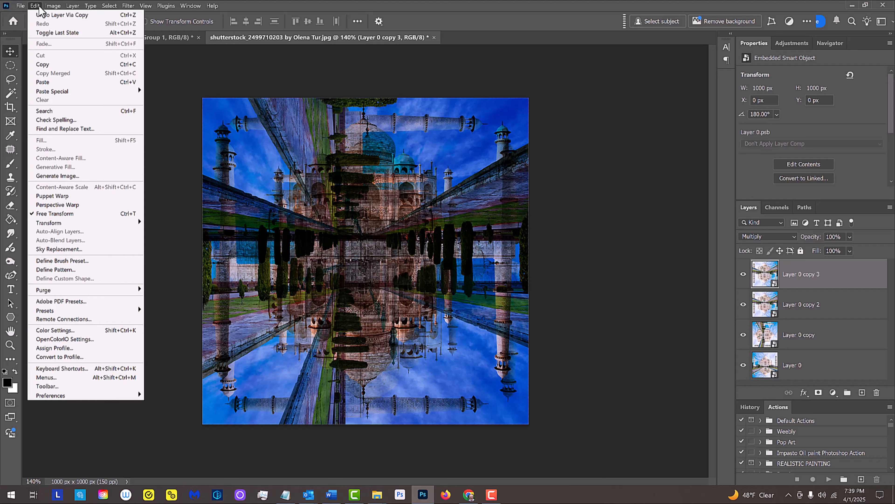
pyautogui.moveTo(53, 223)
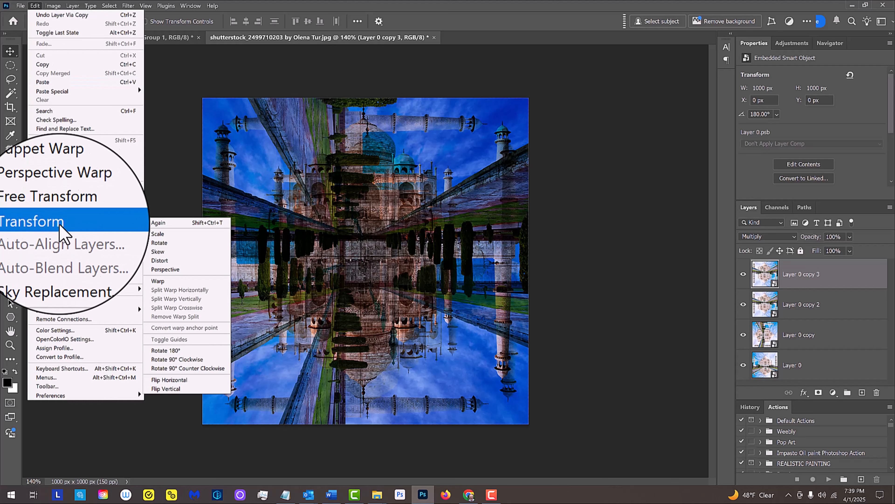
pyautogui.click(177, 358)
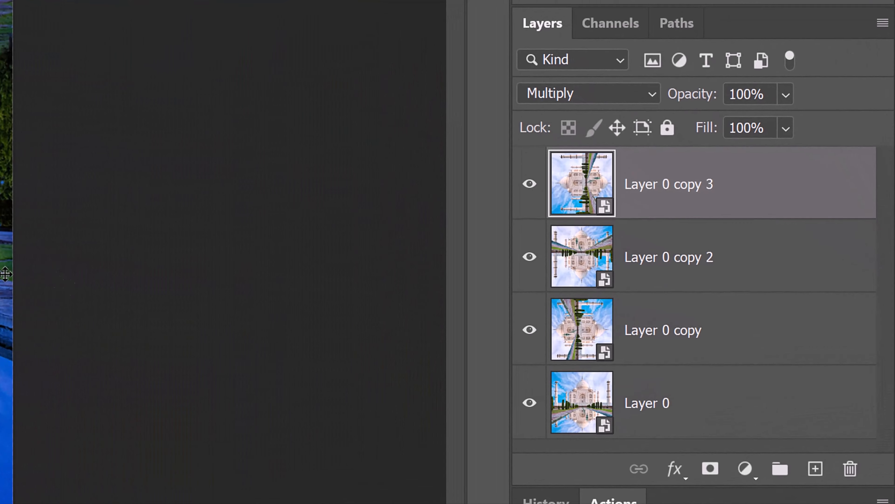
# Select all four layers, from Layer 0 copy 3 down to Layer 0, and convert them into one smart object.
pyautogui.keyDown('shift'); pyautogui.click(740, 410); pyautogui.keyUp('shift')
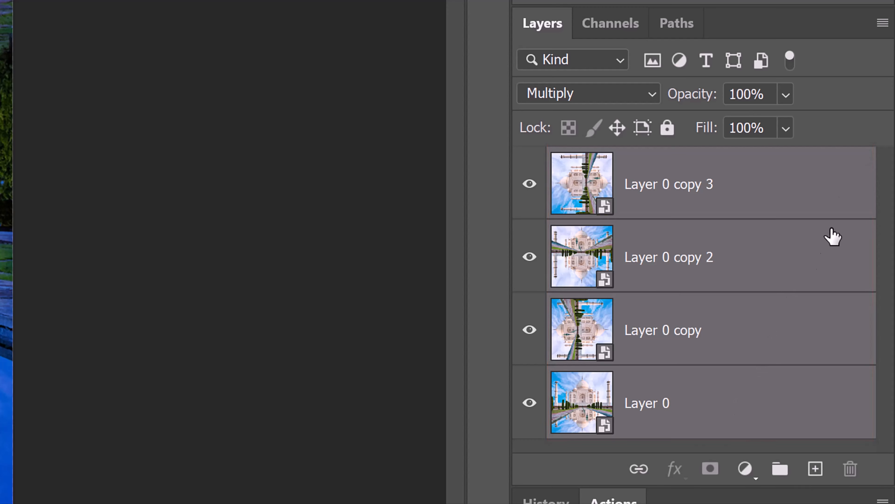
pyautogui.click(882, 22)
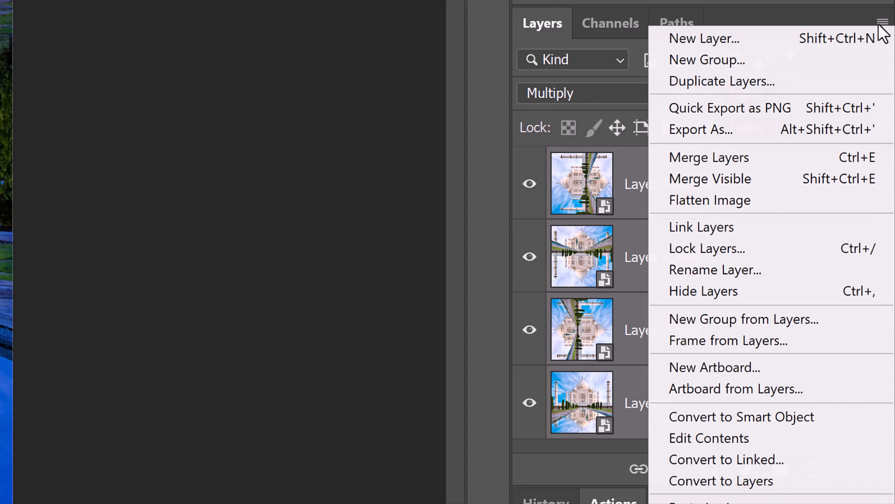
pyautogui.click(733, 418)
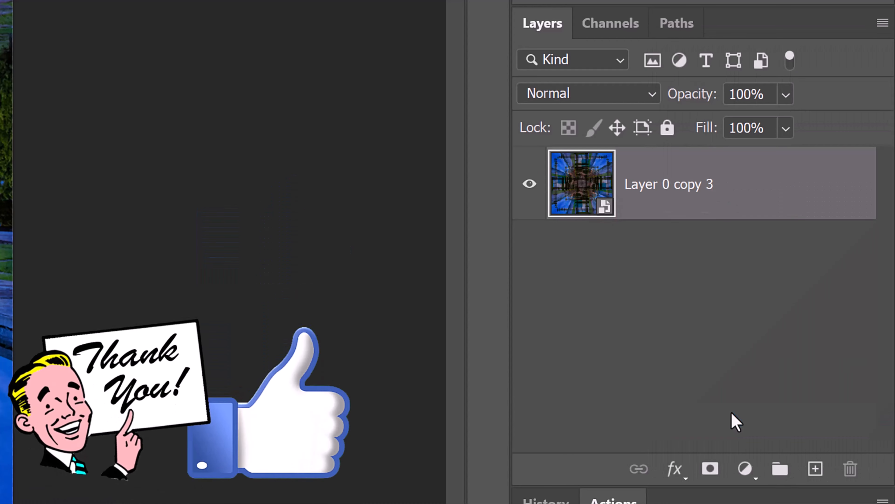
# Add a Levels adjustment layer above the smart object and brighten the image by lowering the RGB white input level.
pyautogui.click(746, 469)
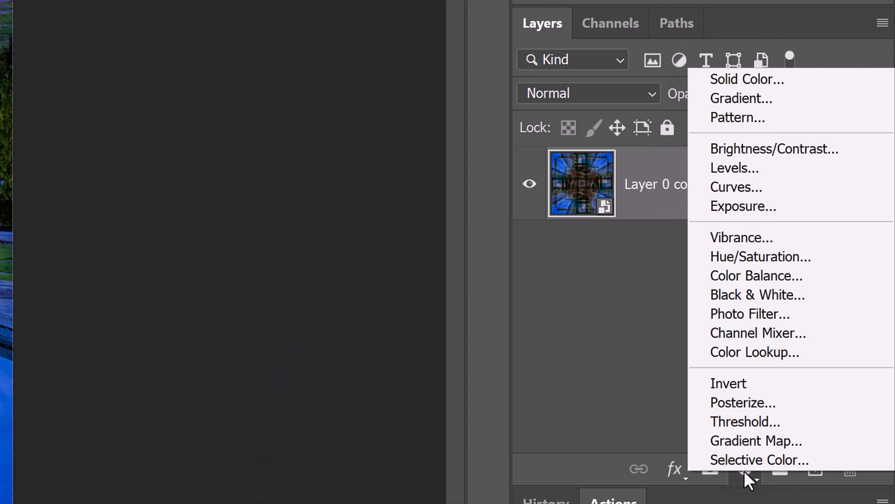
pyautogui.click(735, 168)
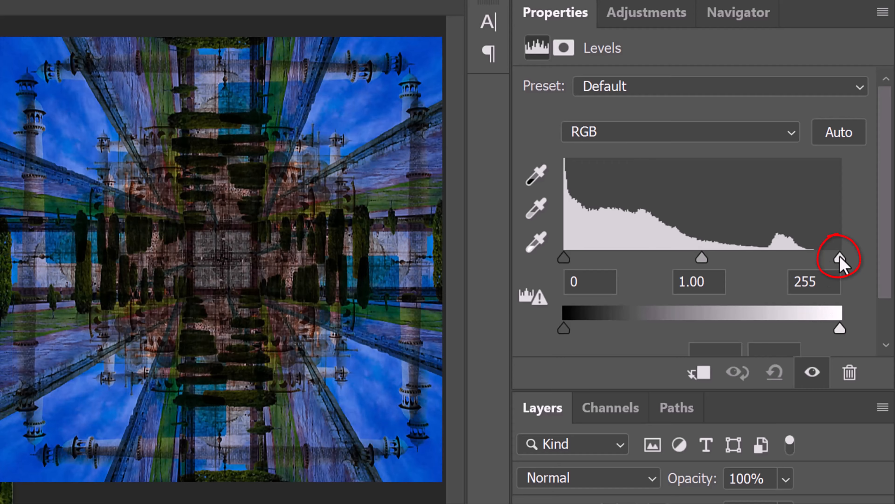
pyautogui.moveTo(840, 260); pyautogui.dragTo(726, 261)
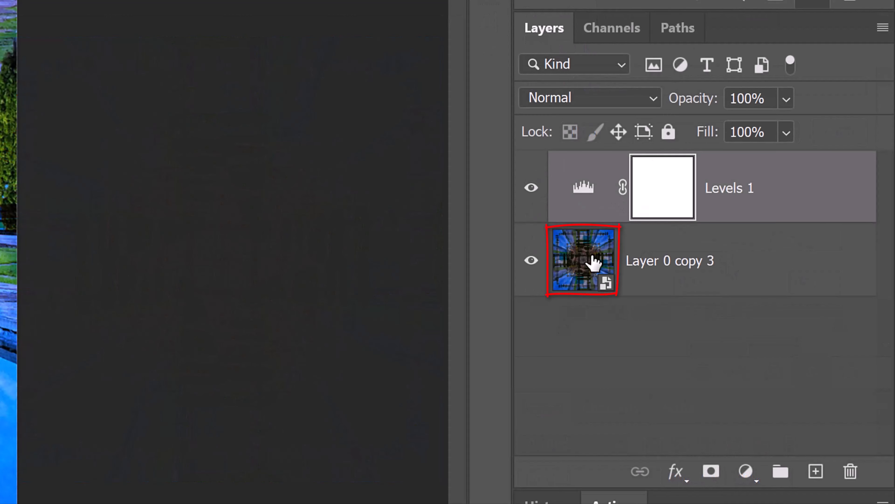
# Duplicate the smart object Layer 0 copy 3 twice beneath the Levels adjustment.
pyautogui.click(594, 262)
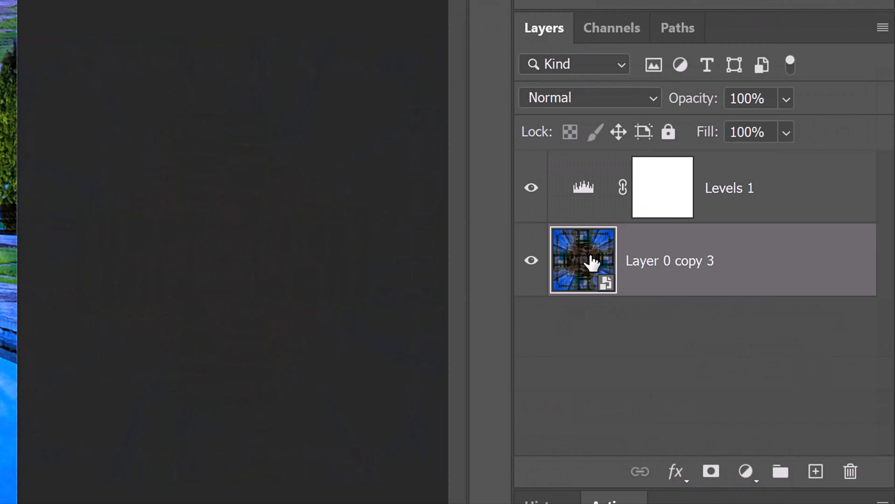
pyautogui.hotkey('ctrl', 'j')
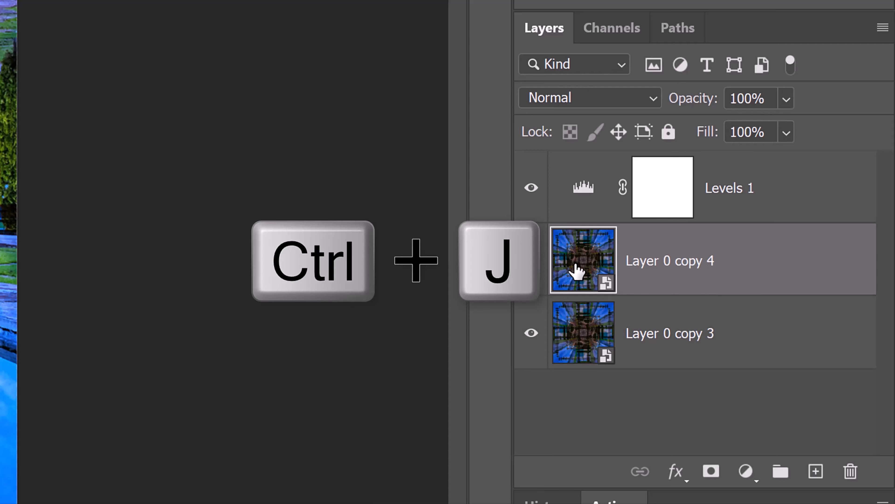
pyautogui.hotkey('ctrl', 'j')
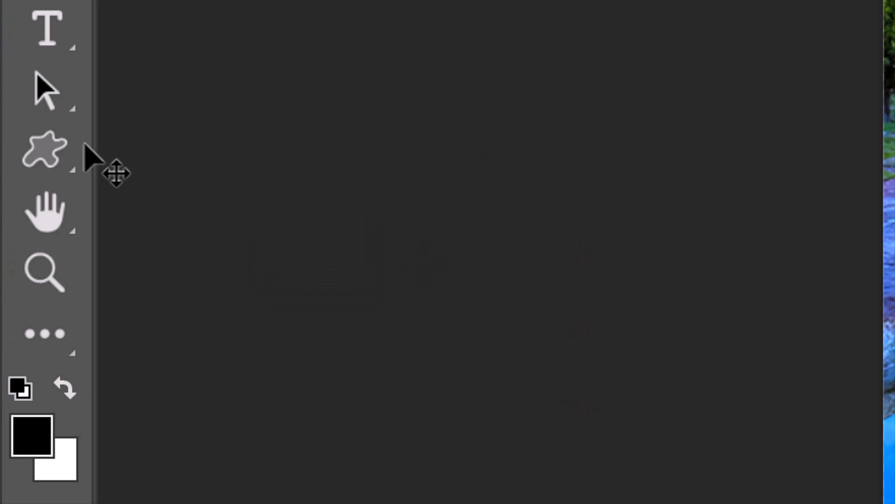
# Activate the Custom Shape Tool in Path mode and open its list of available shapes.
pyautogui.rightClick(81, 149)
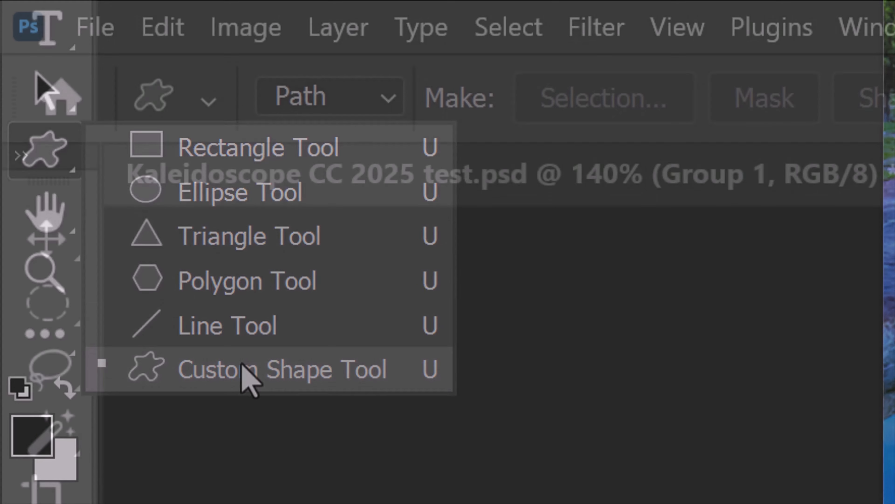
pyautogui.click(247, 376)
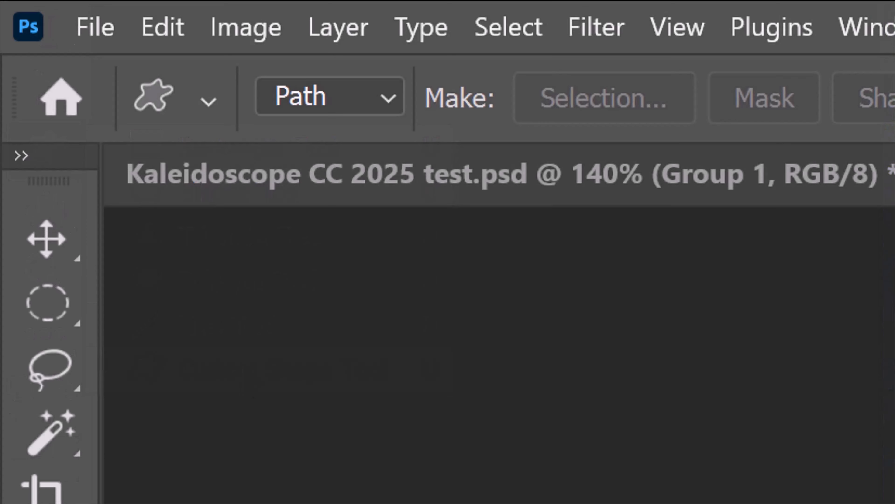
pyautogui.click(390, 99)
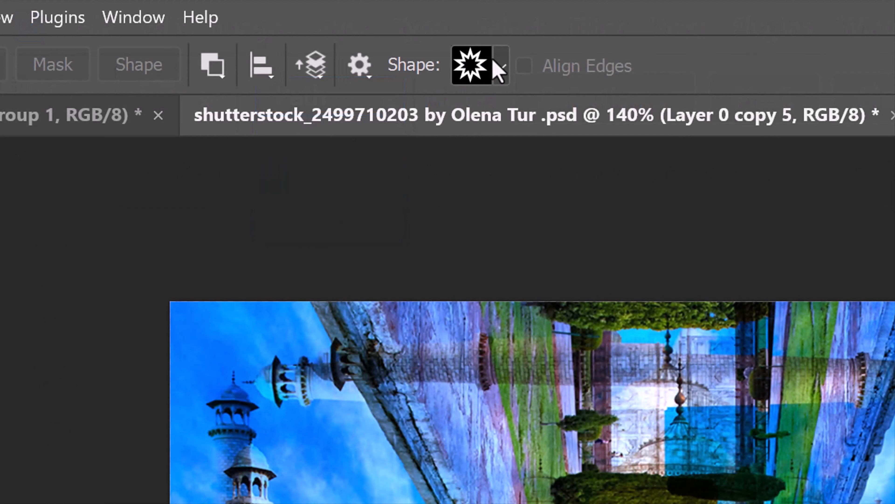
pyautogui.click(497, 67)
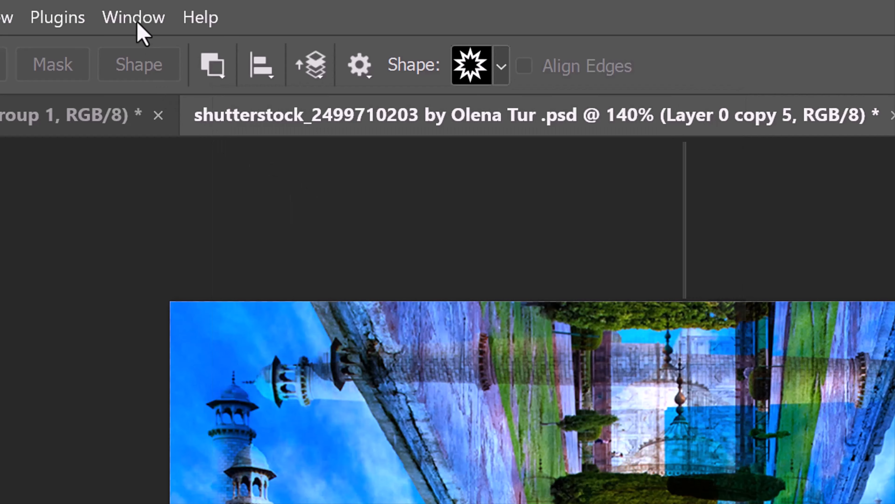
# Display the Shapes panel and open its options for adding shape sets.
pyautogui.click(137, 21)
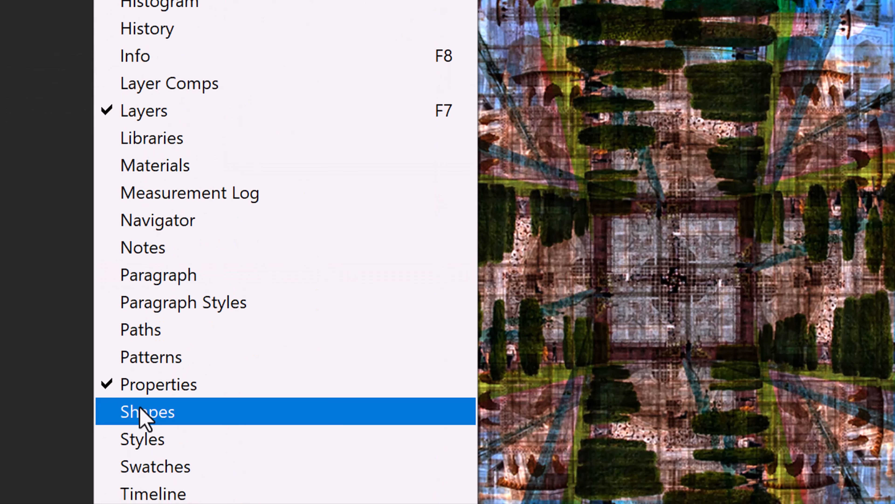
pyautogui.click(141, 411)
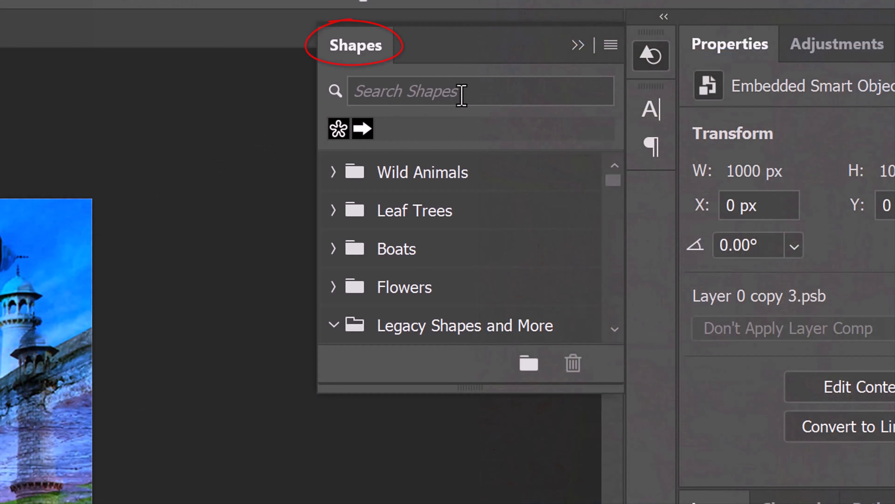
pyautogui.click(611, 46)
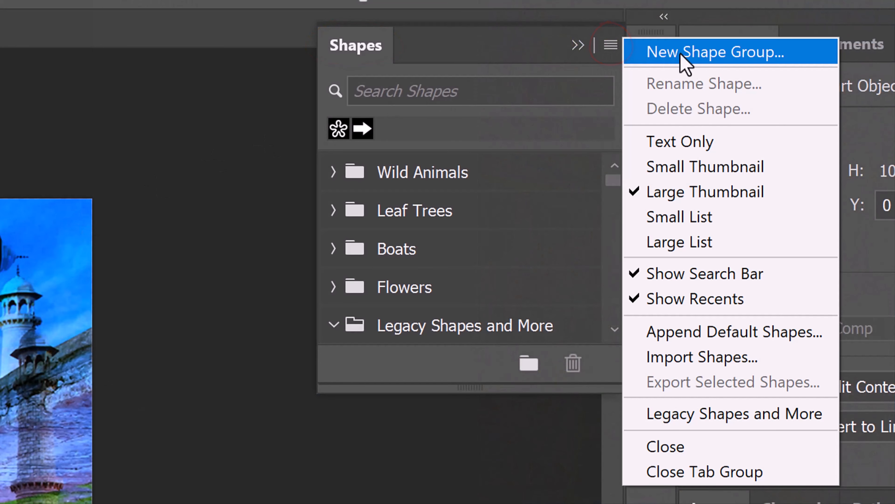